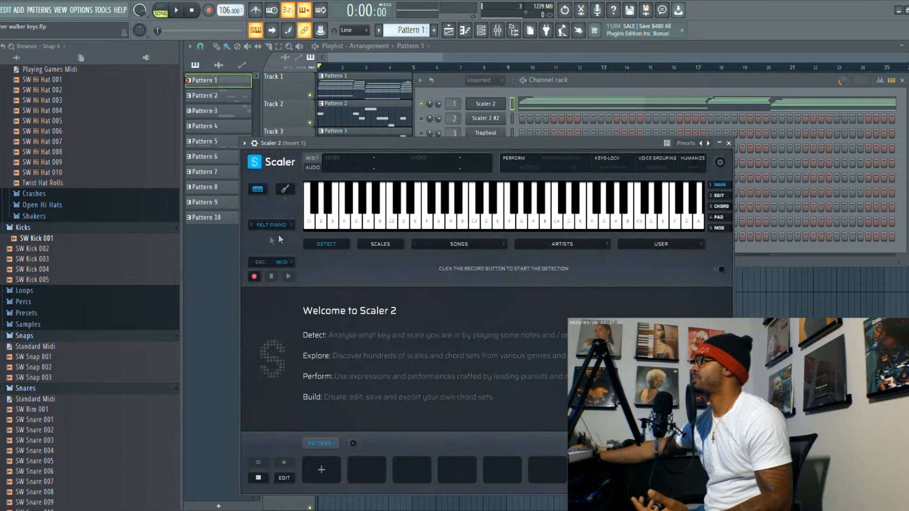
- Close the Scaler 2 plugin window and play back the chord notes in the first Scaler 2 channel's piano roll
click(728, 142)
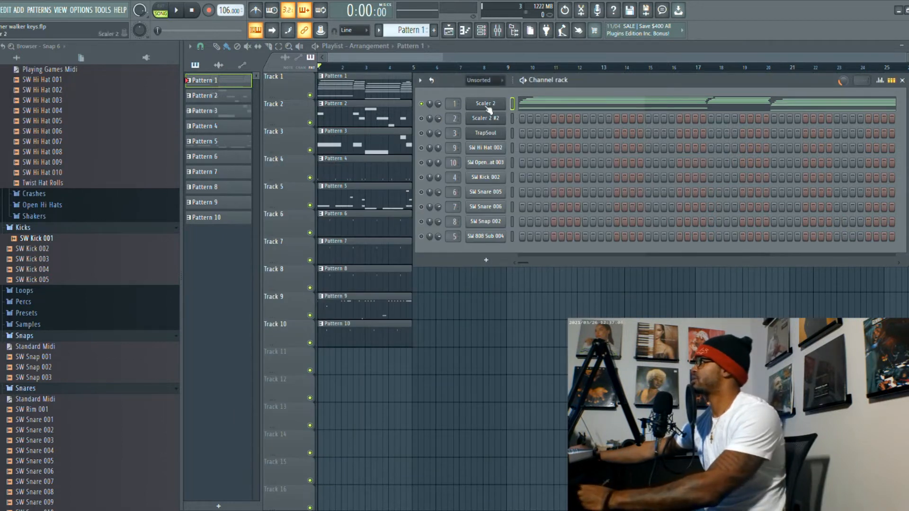
click(523, 111)
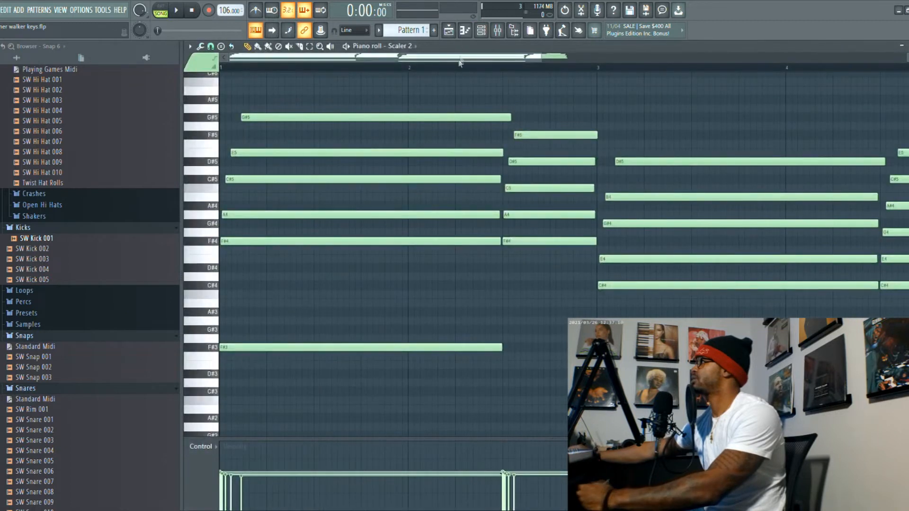
scroll(466, 92, down, 2)
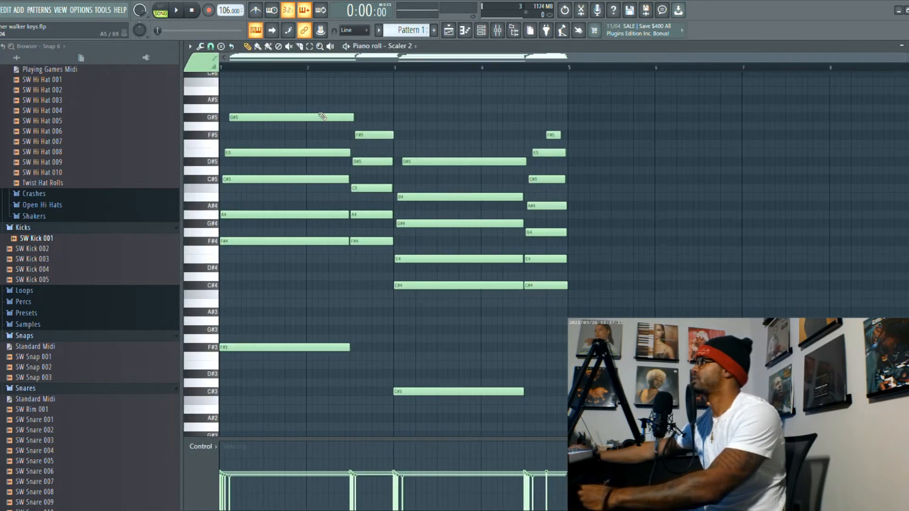
key(space)
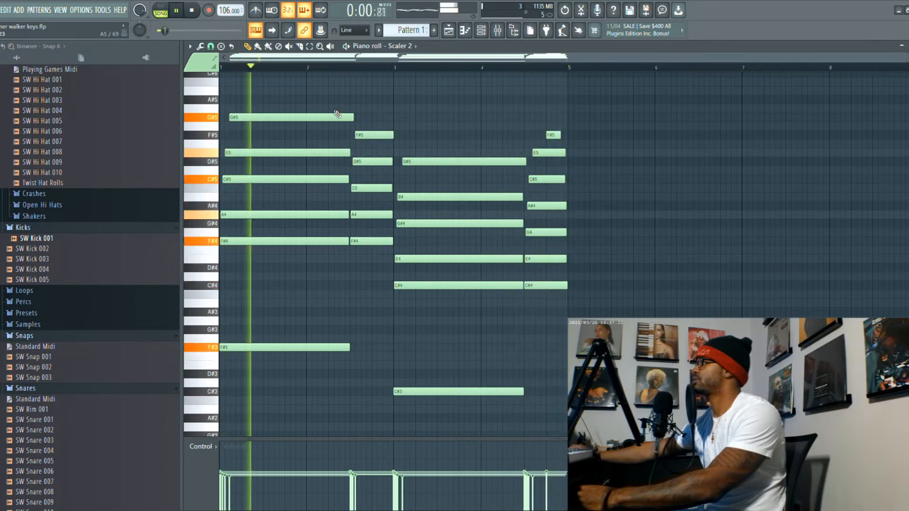
key(space)
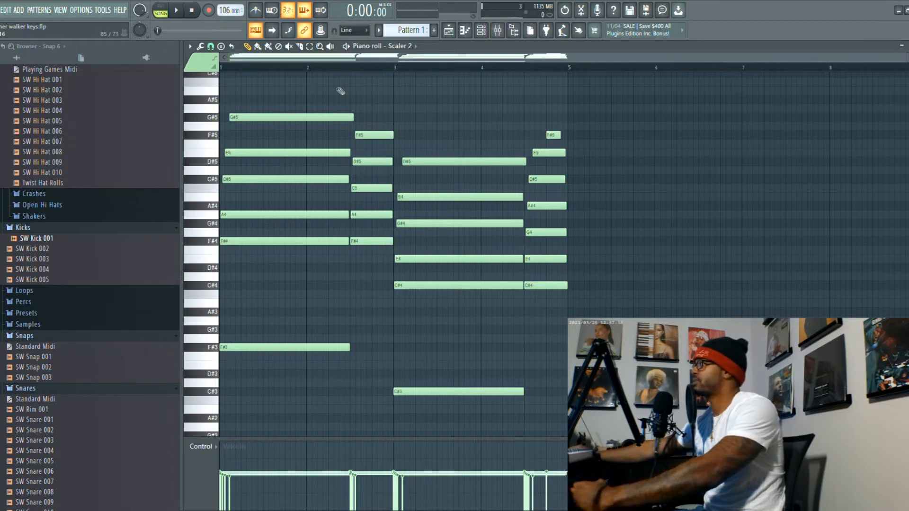
- Inspect the first Fruity parametric EQ 2 on mixer Insert 1 during playback, and close it
click(481, 30)
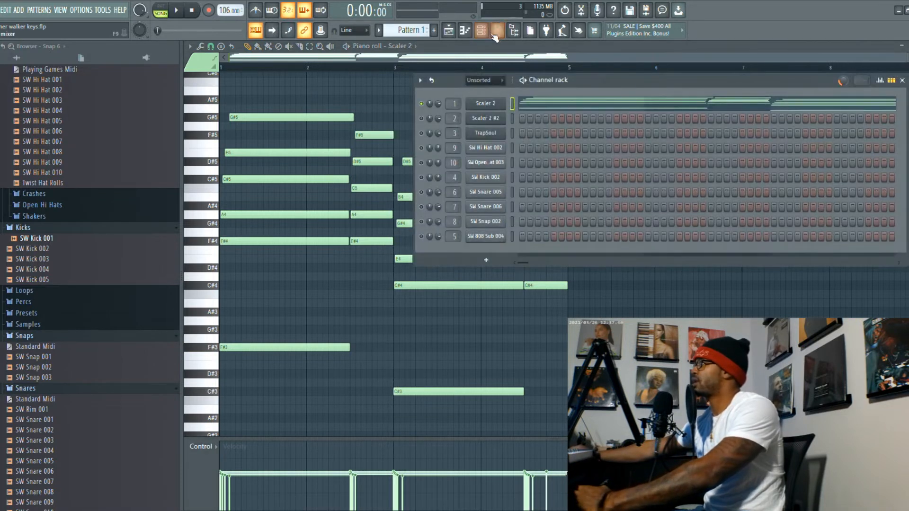
click(497, 30)
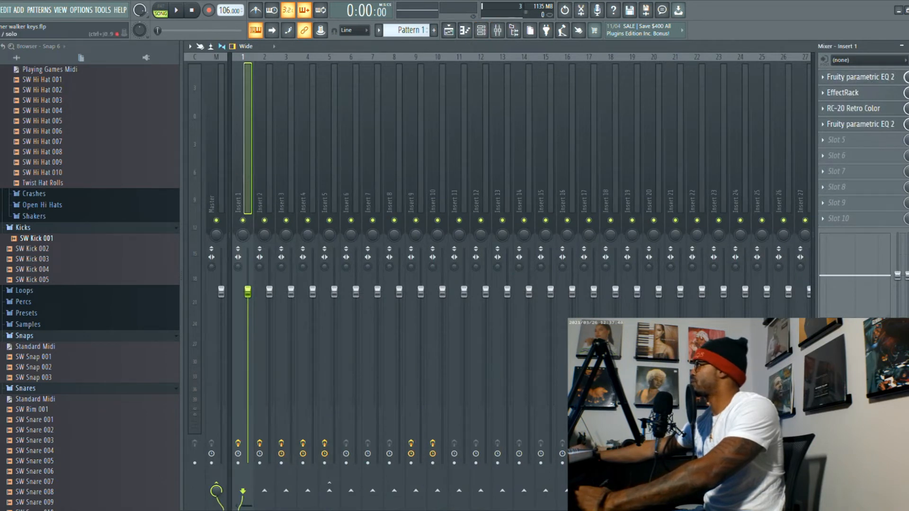
click(857, 77)
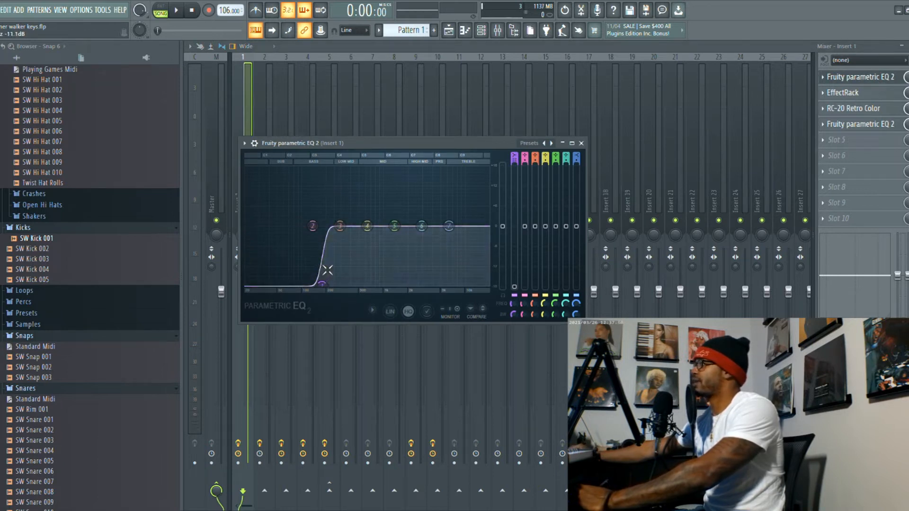
key(space)
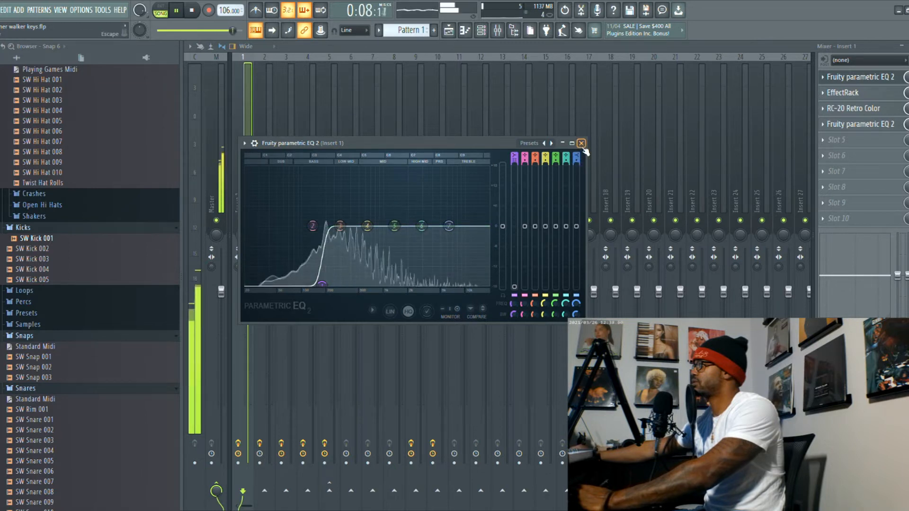
key(space)
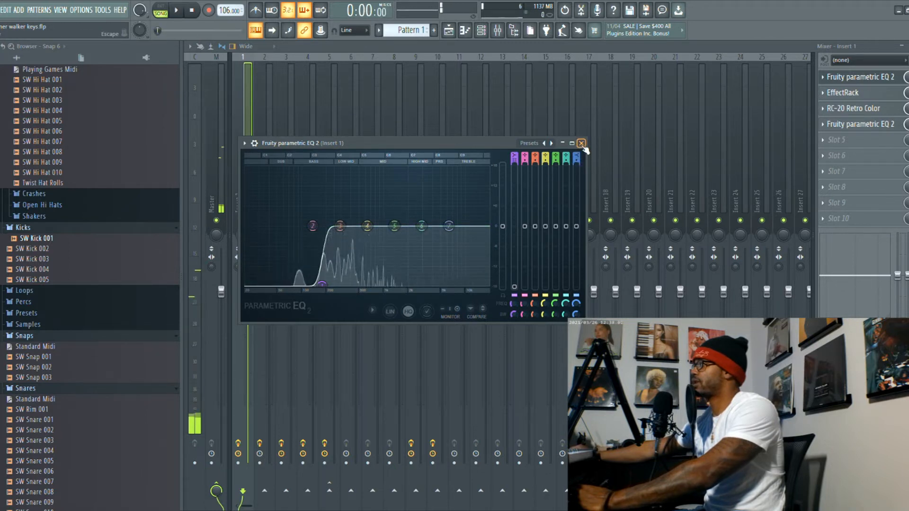
click(583, 148)
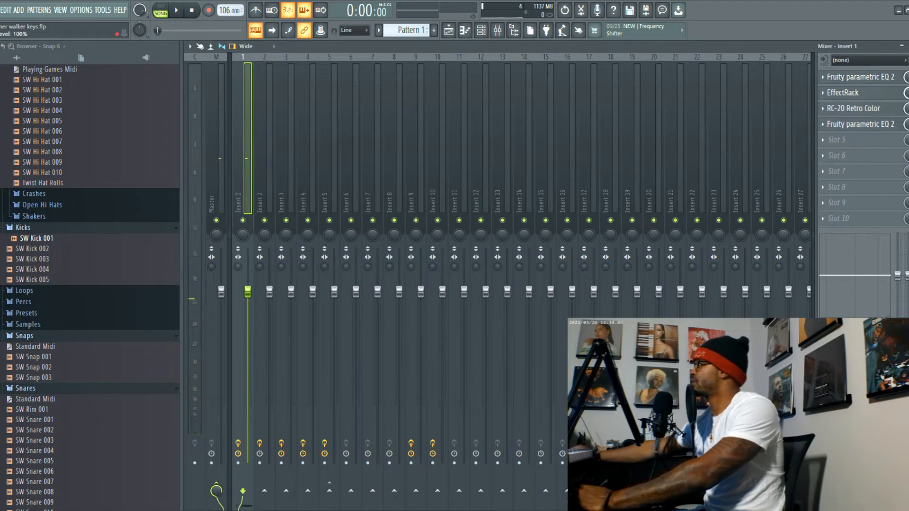
- Review the Large Lush Verb preset in Insert 1's EffectRack, close it, and play the song
click(869, 97)
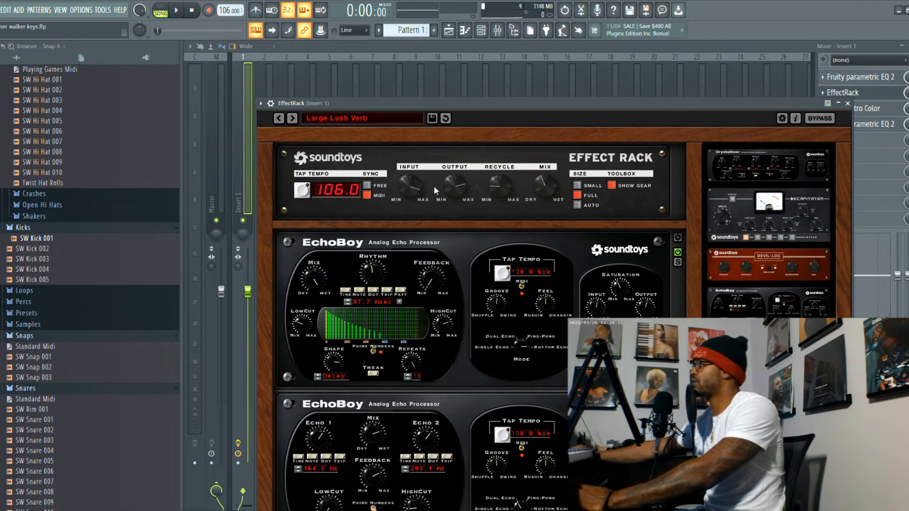
drag(446, 186, 462, 178)
click(848, 103)
key(space)
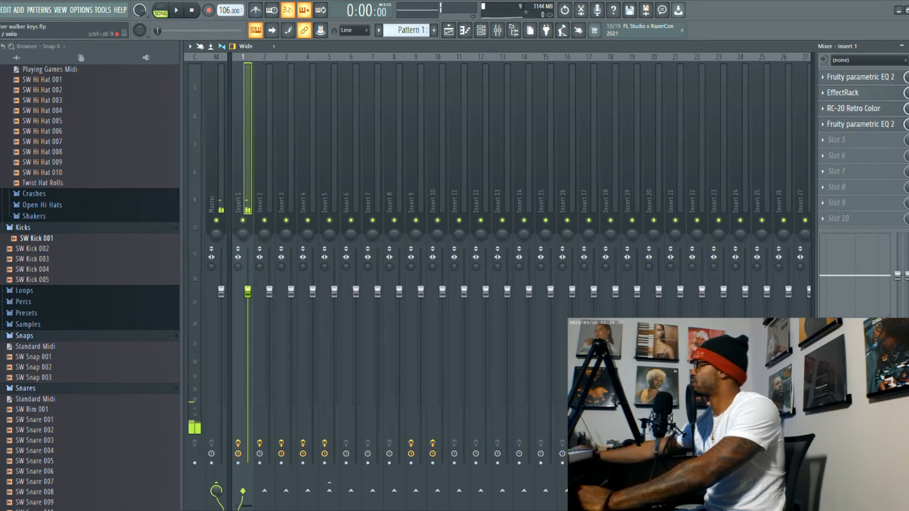
- Examine the RC-20 Retro Color settings on Insert 1 during playback, and close the plugin
click(894, 112)
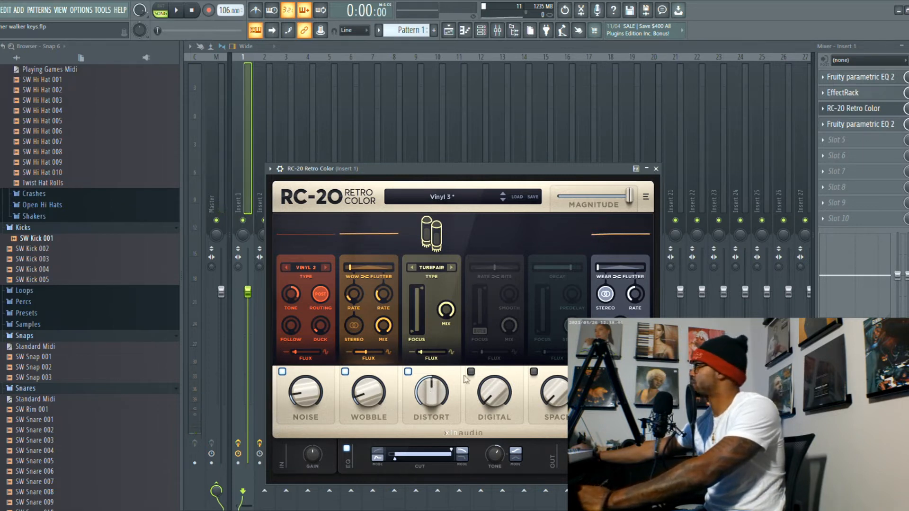
key(space)
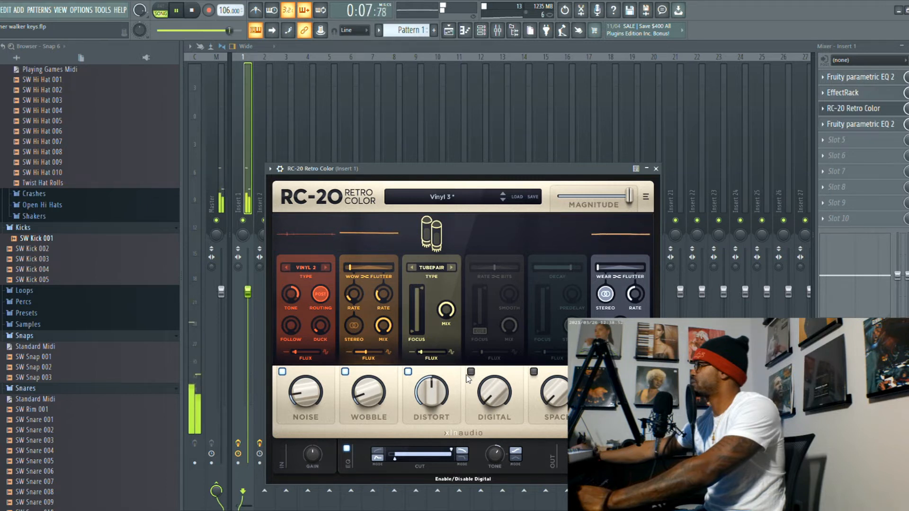
key(space)
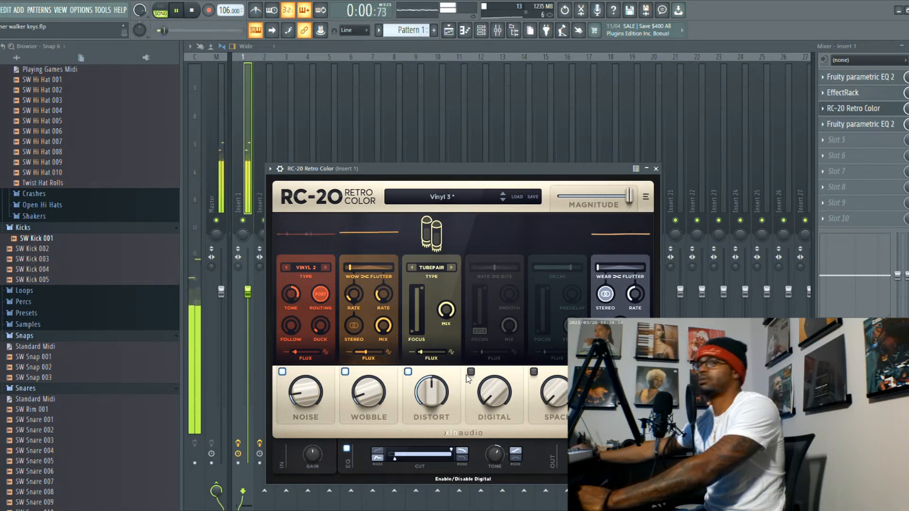
click(646, 168)
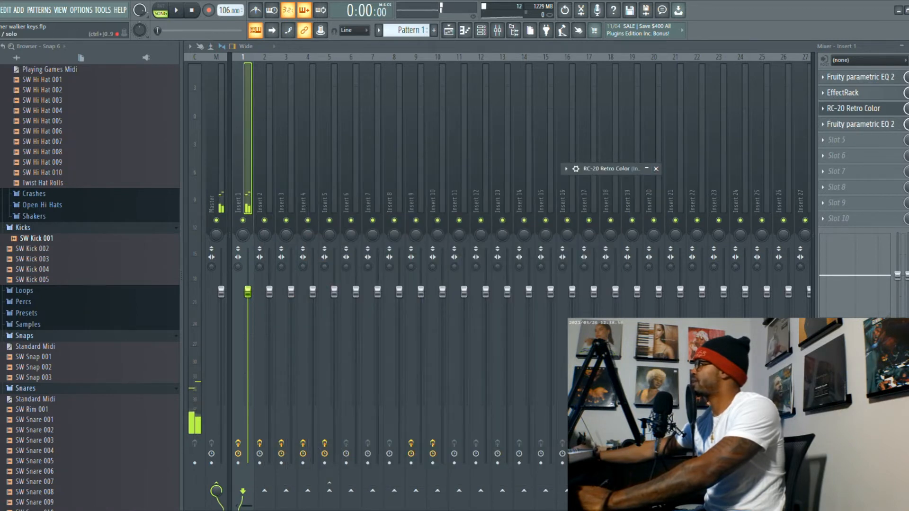
click(655, 169)
- Check the curve of the second Fruity parametric EQ 2 on Insert 1 during playback, and close it
click(880, 126)
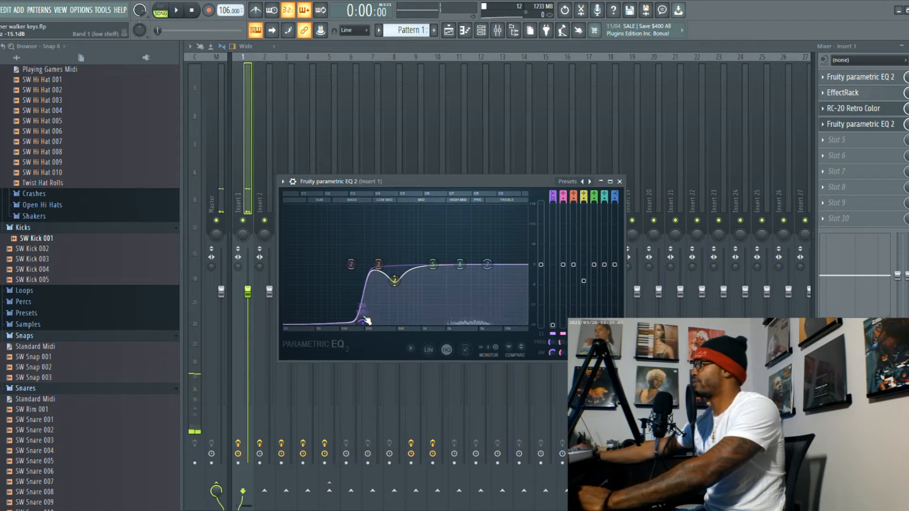
key(space)
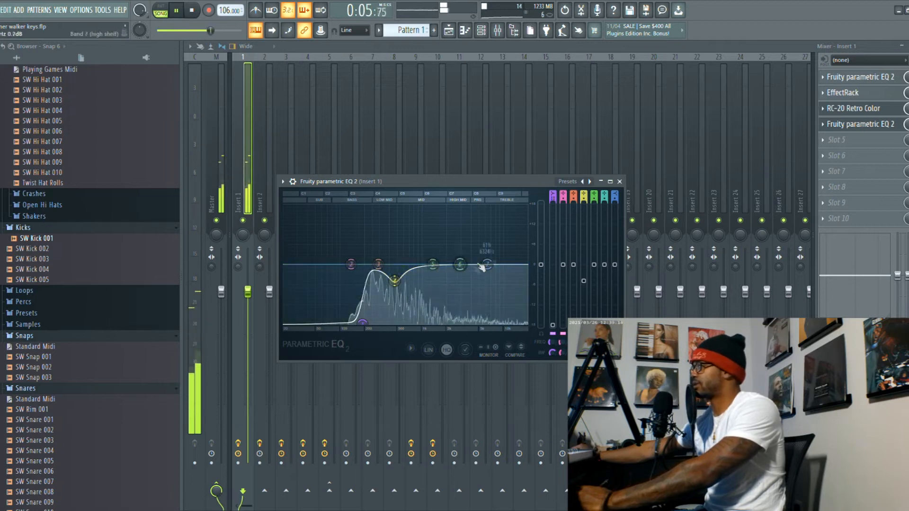
click(619, 181)
- Display the Scaler 2 #2 melody of Pattern 2 in the piano roll and play it back
click(480, 31)
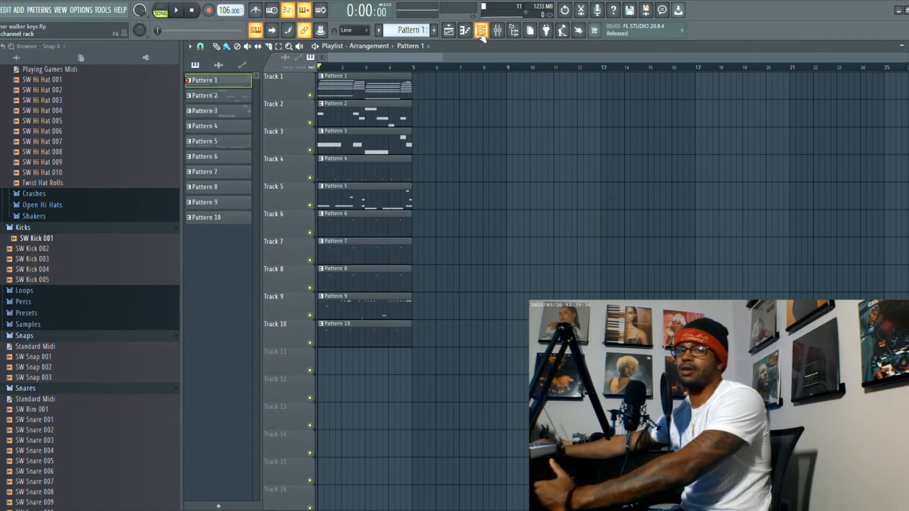
click(481, 36)
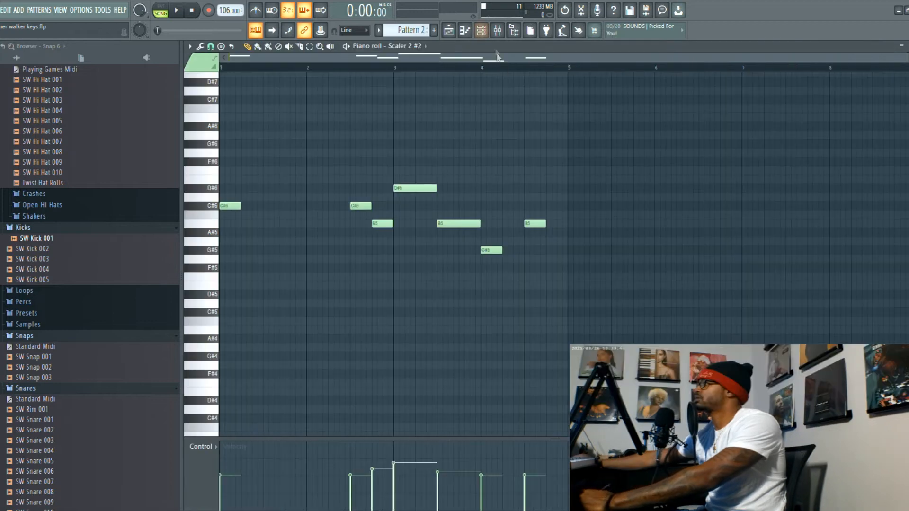
key(space)
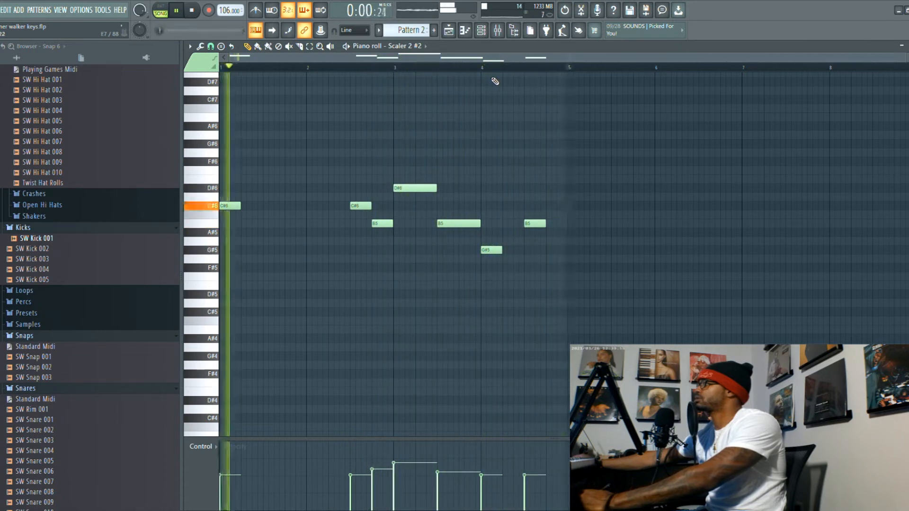
key(space)
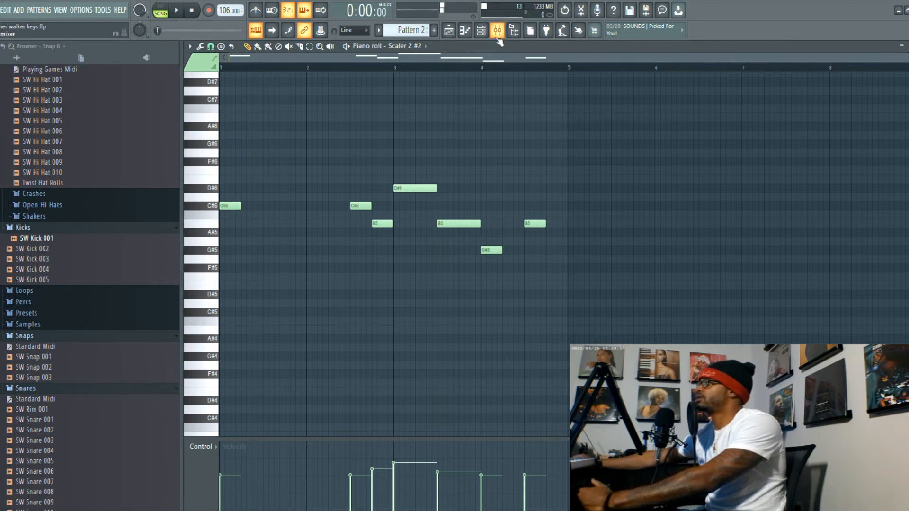
- Review the effect chain on mixer Insert 2 and listen to the melody through it
click(497, 32)
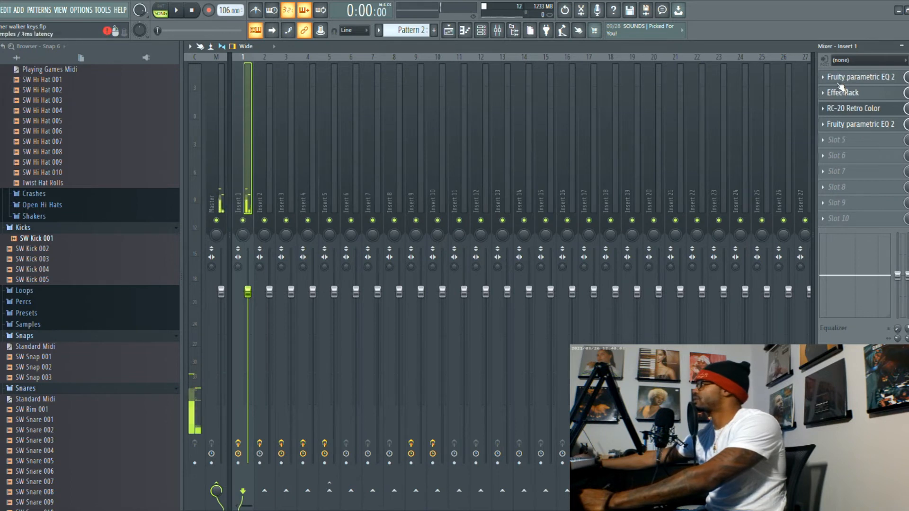
click(263, 195)
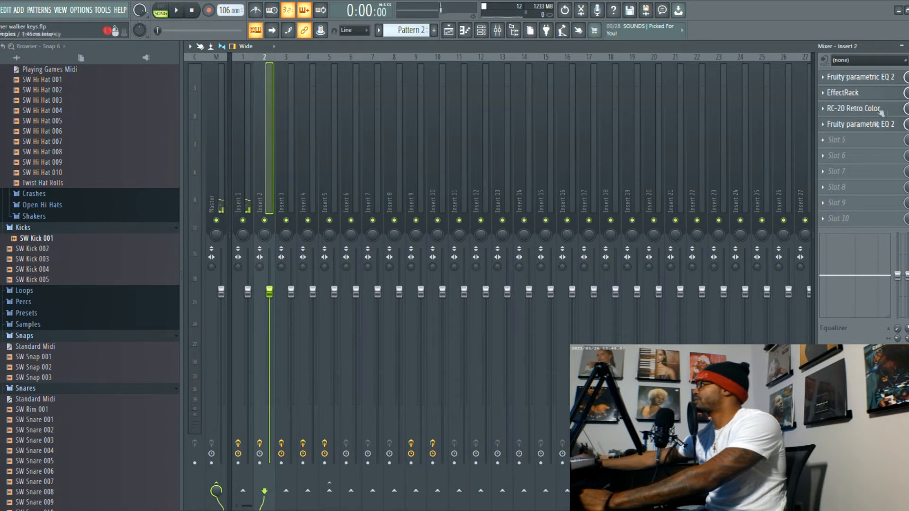
key(space)
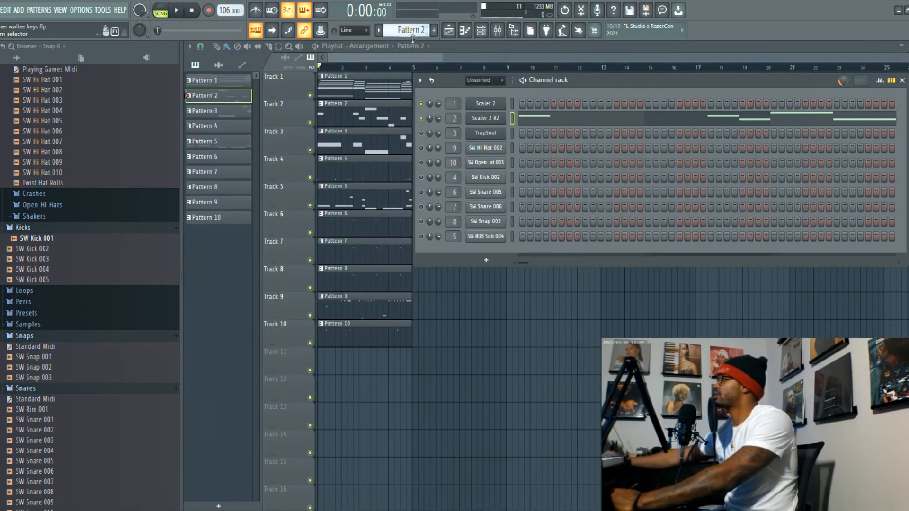
- Switch to Pattern 9 and examine the SW Hi Hat 002 notes in the piano roll during playback
scroll(411, 34, down, 6)
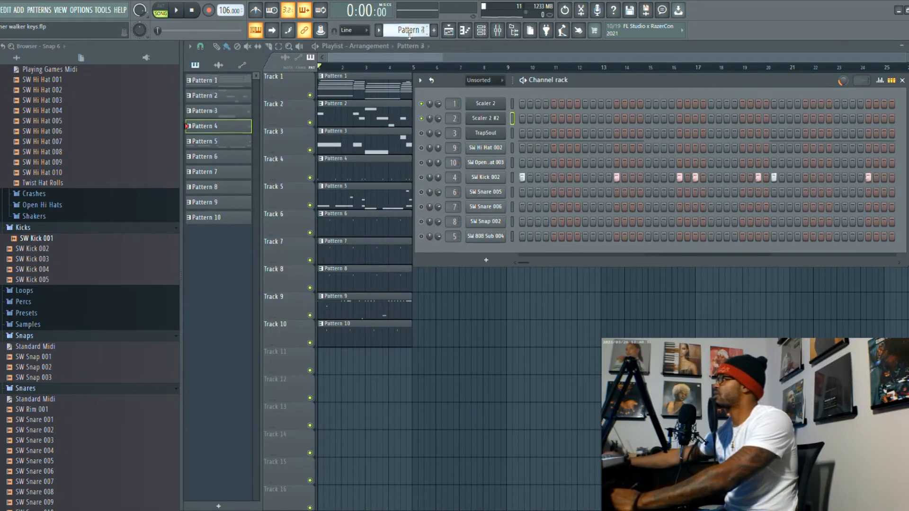
scroll(405, 40, down, 1)
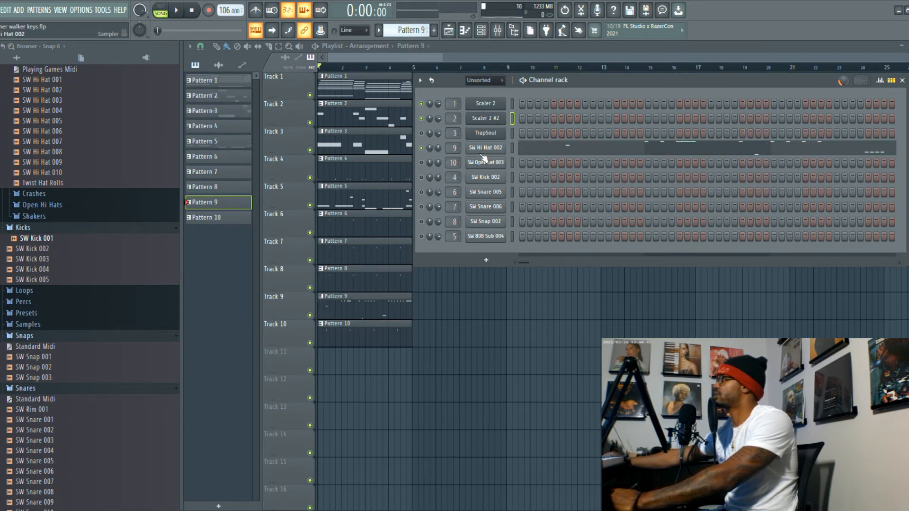
key(space)
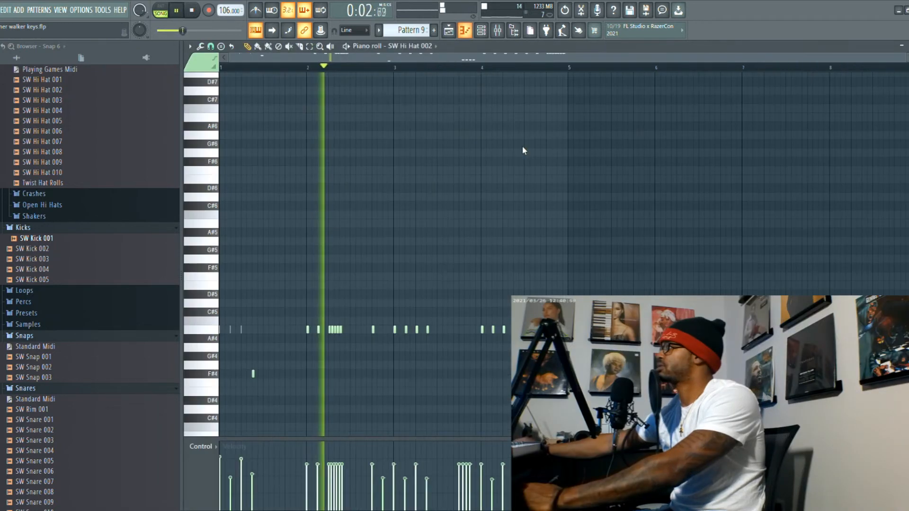
click(521, 148)
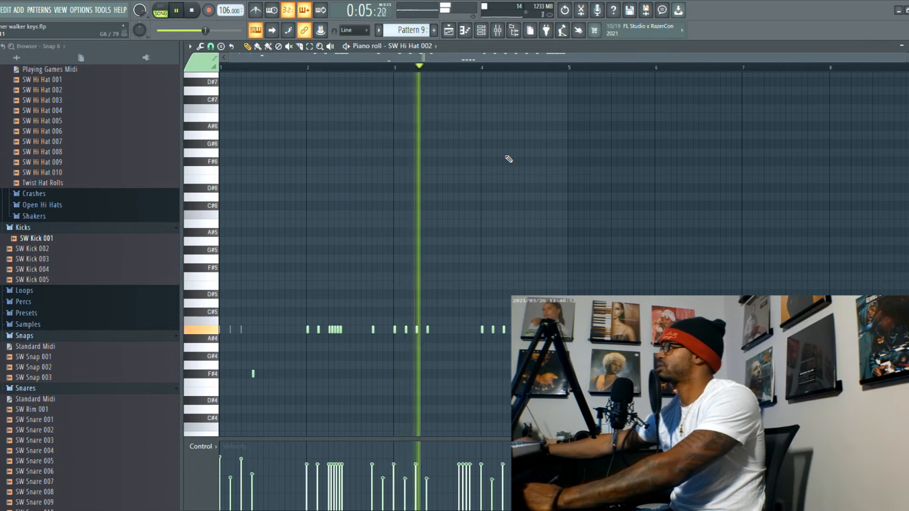
scroll(509, 161, down, 3)
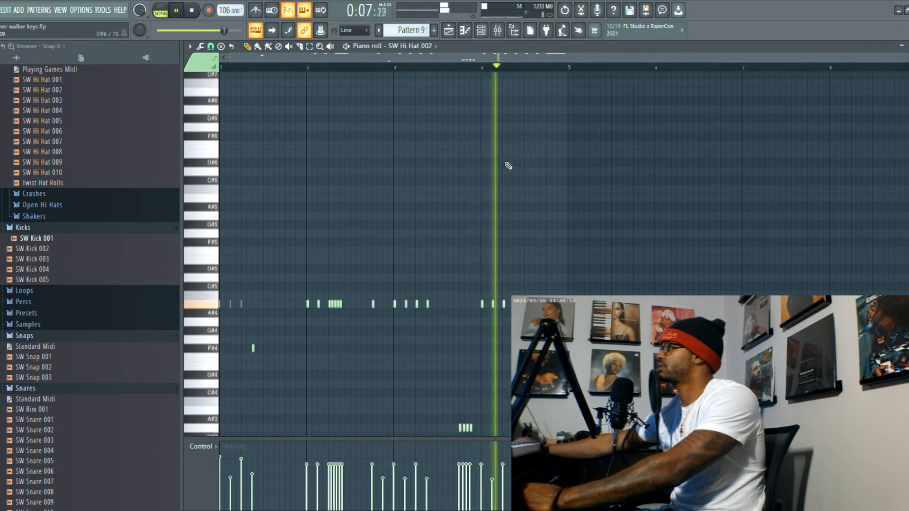
scroll(508, 165, down, 1)
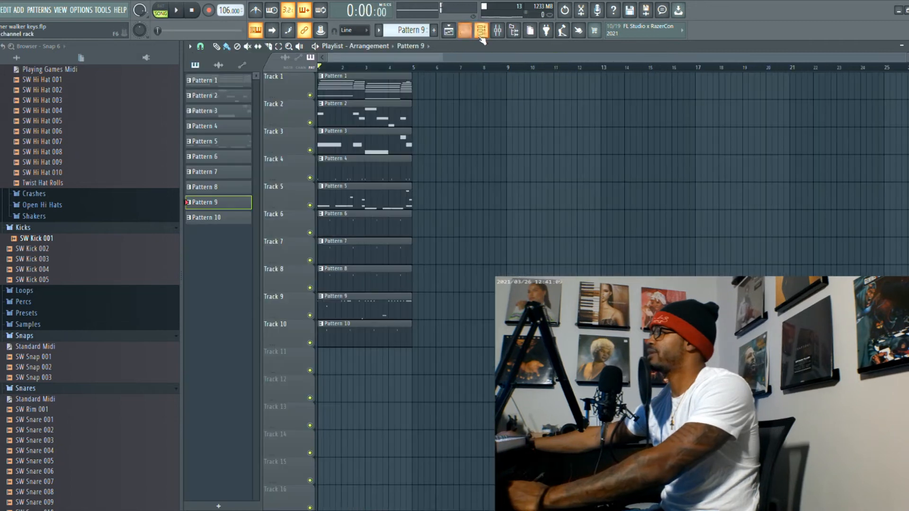
- Return to the channel rack and listen to the drum channels with the Scaler parts
click(481, 32)
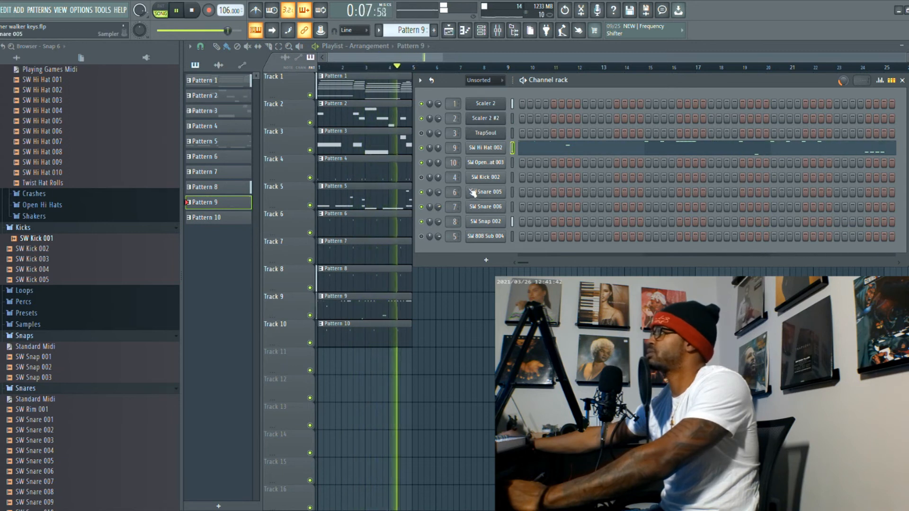
key(space)
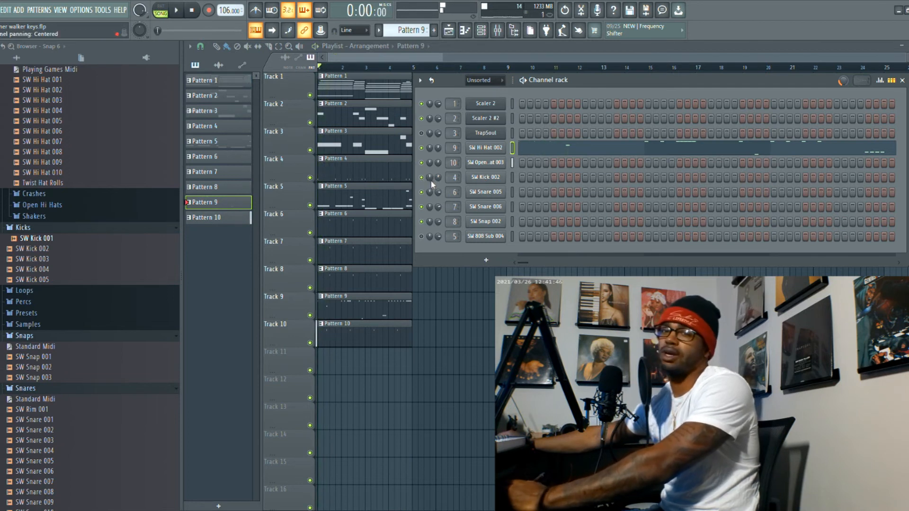
key(space)
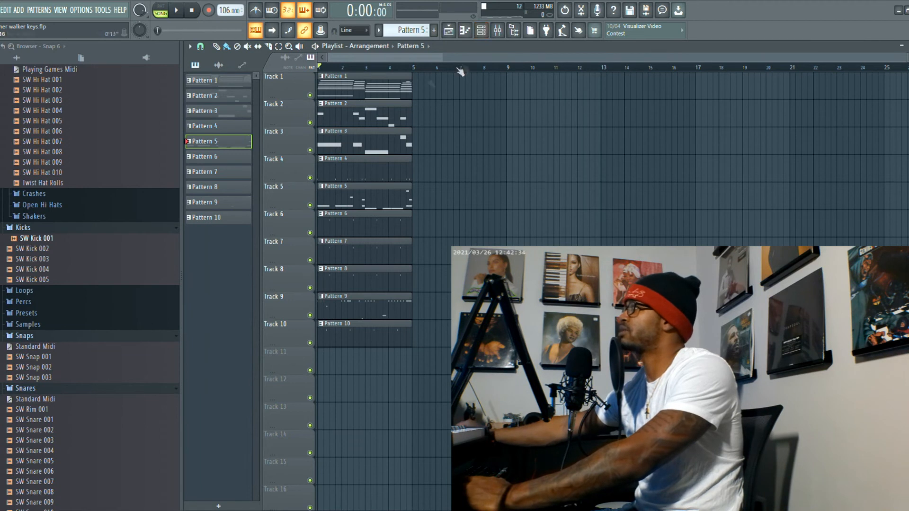
- Show the channel rack for Pattern 5, play the full arrangement, and move the channel rack lower over the playlist
click(482, 32)
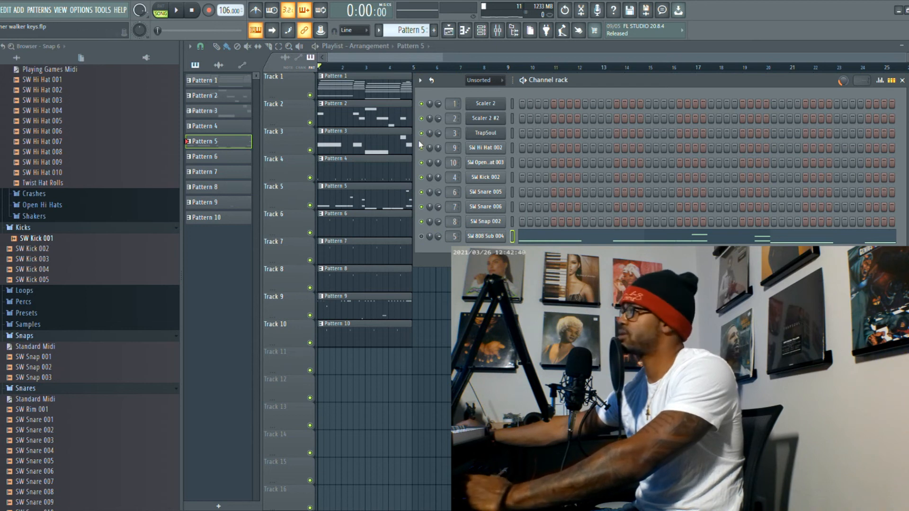
key(space)
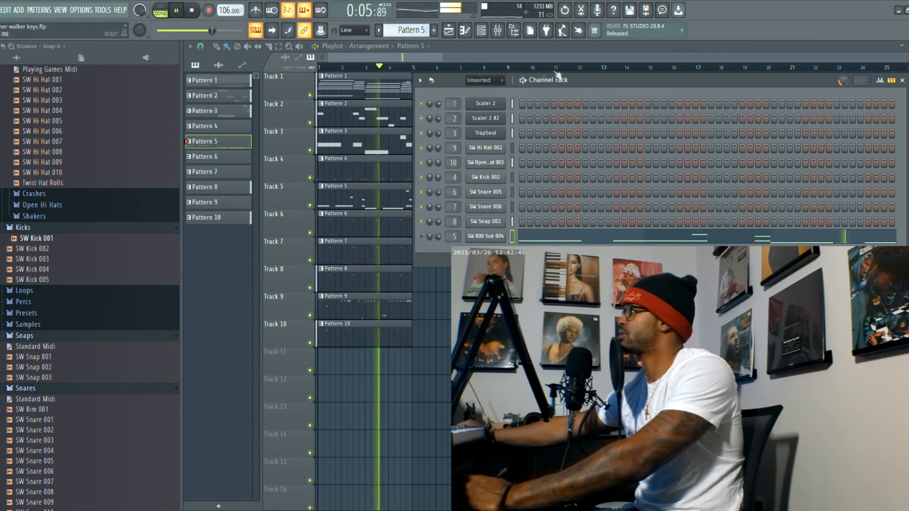
drag(572, 80, 582, 124)
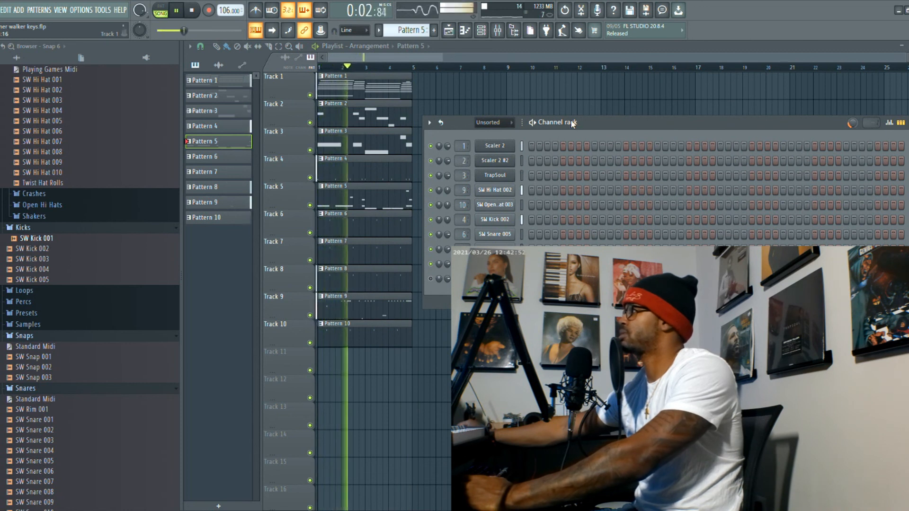
key(space)
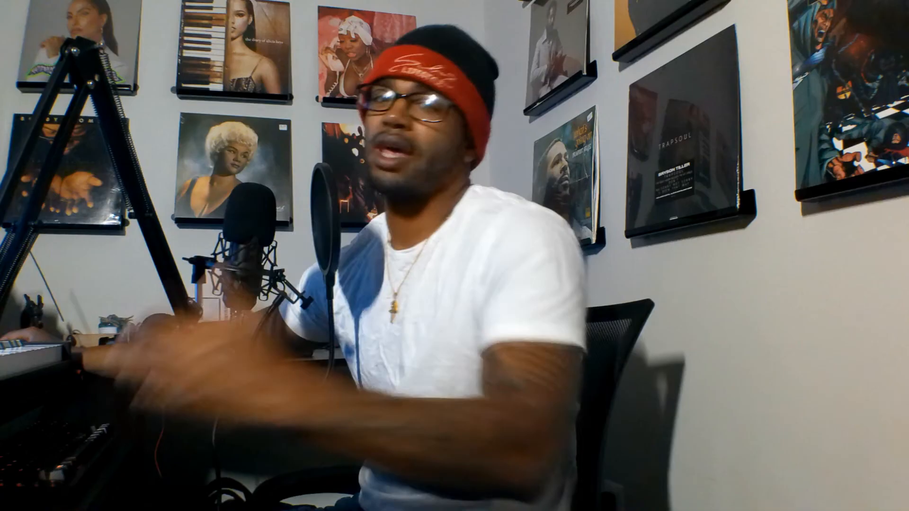